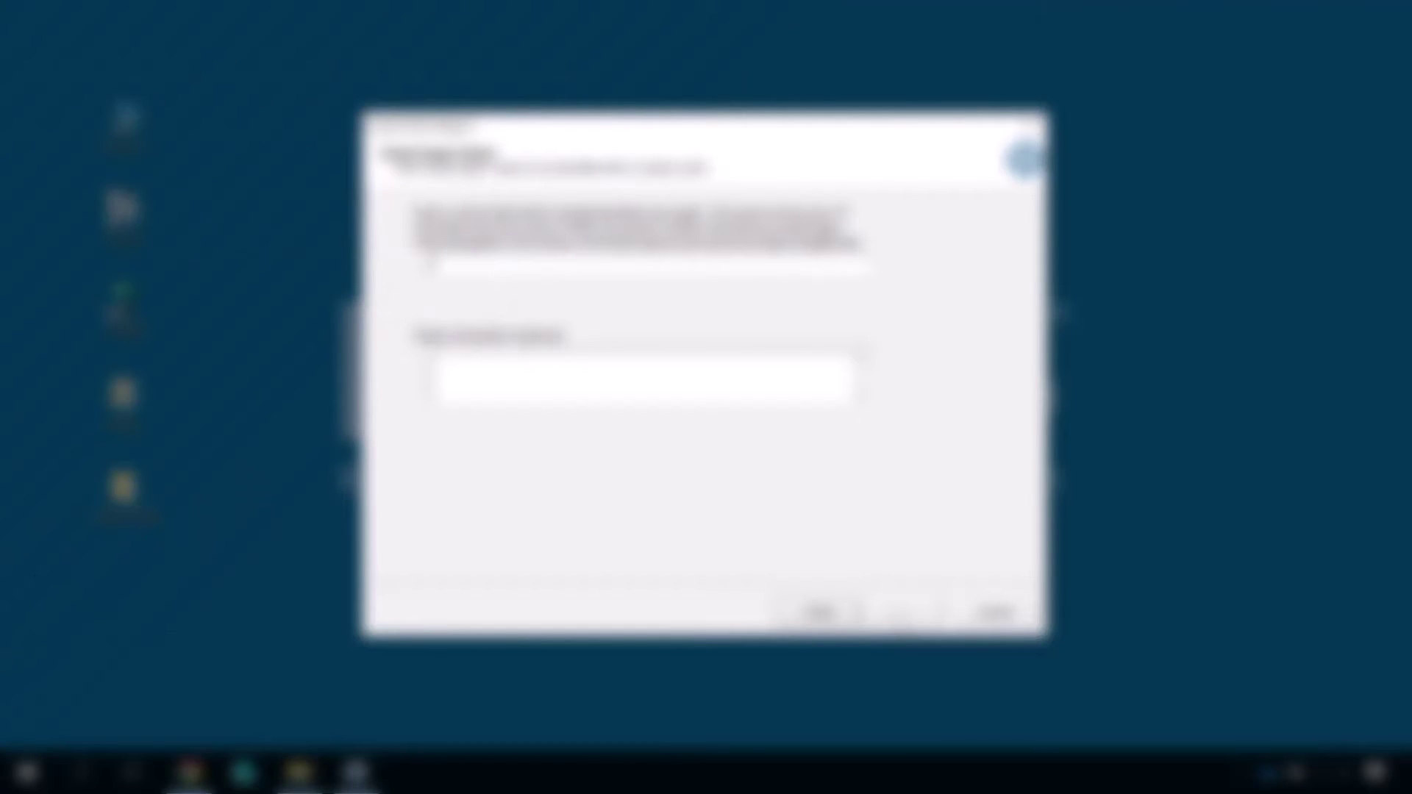
# Name the study region Aransas_Nueces_HU and give it the description "Hurricane model for Aransas and Nueces counties in Texas".
pyautogui.write('Aransas')
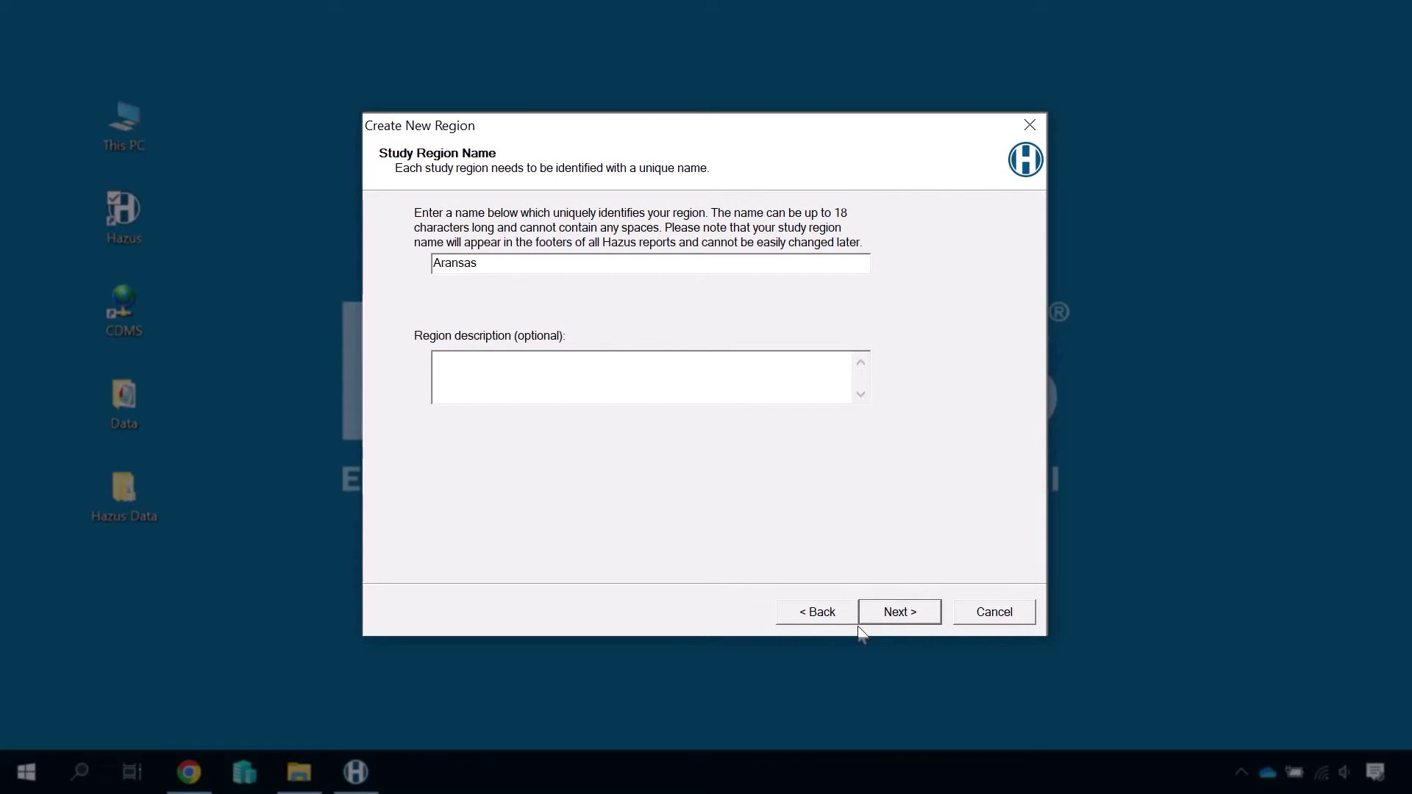
pyautogui.write('_Nueces_HU')
pyautogui.click(466, 362)
pyautogui.write('Hurricane model for Aransas and Nueces ')
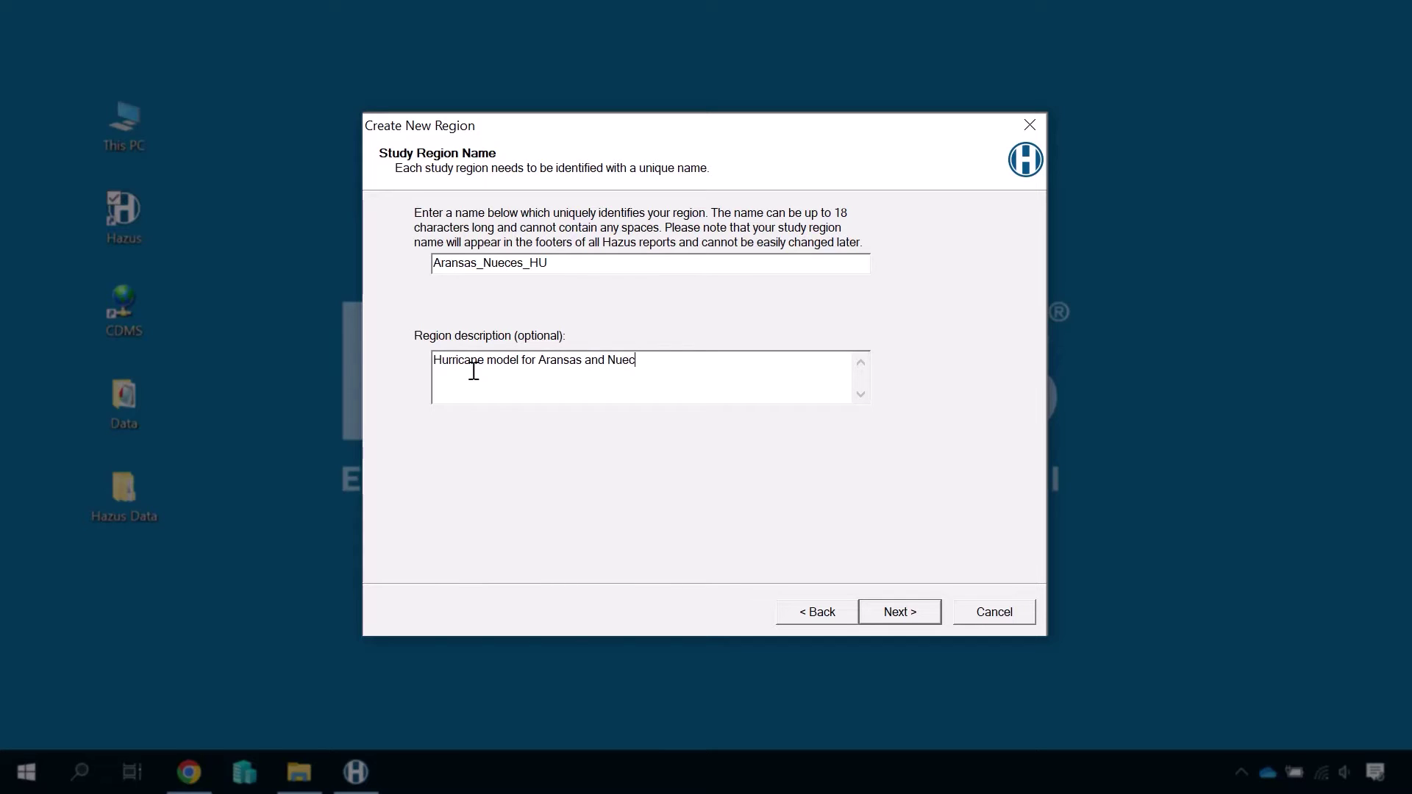
pyautogui.write('counties in Texas')
pyautogui.click(882, 614)
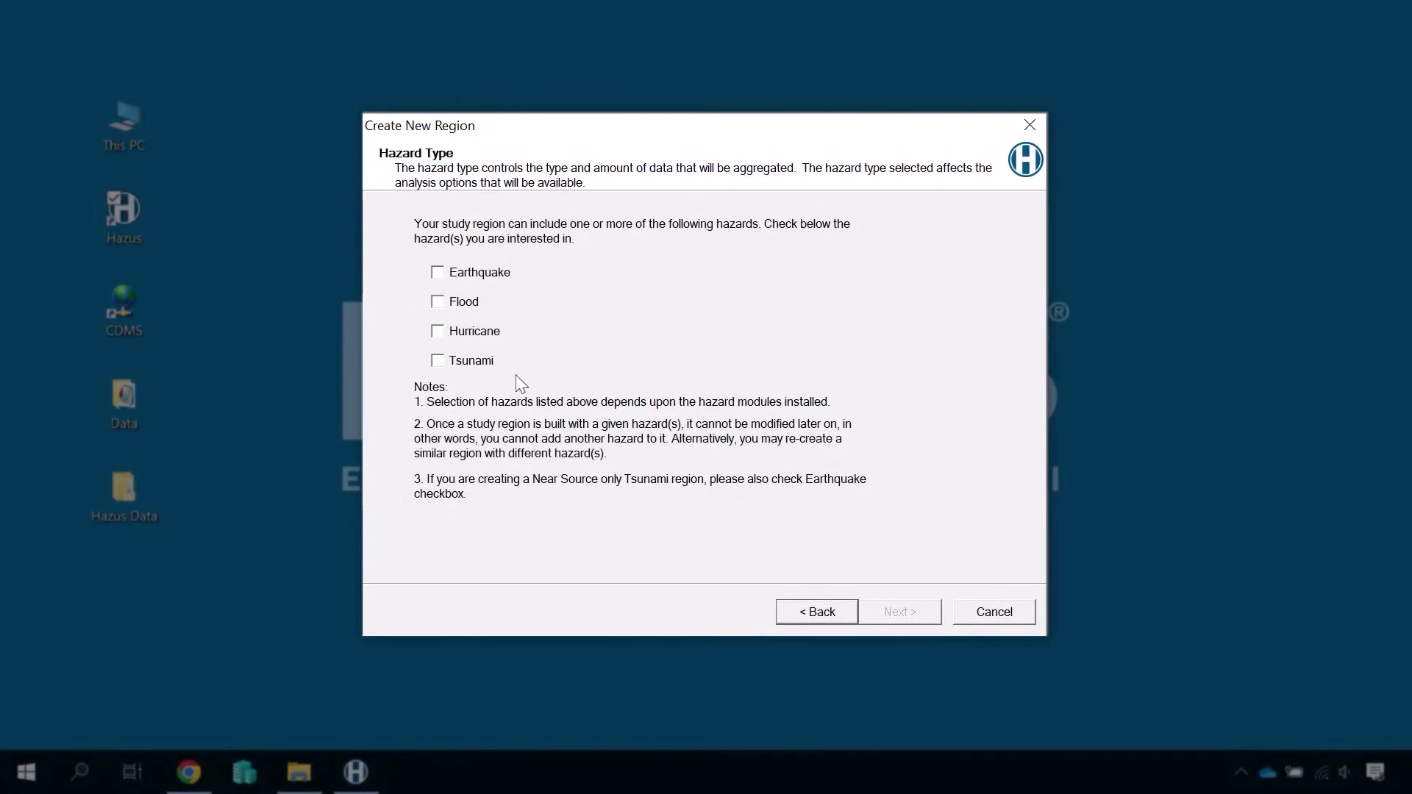
# Choose Hurricane as the region's only hazard type and decline using the Hurricane Scenario Wizard.
pyautogui.click(437, 333)
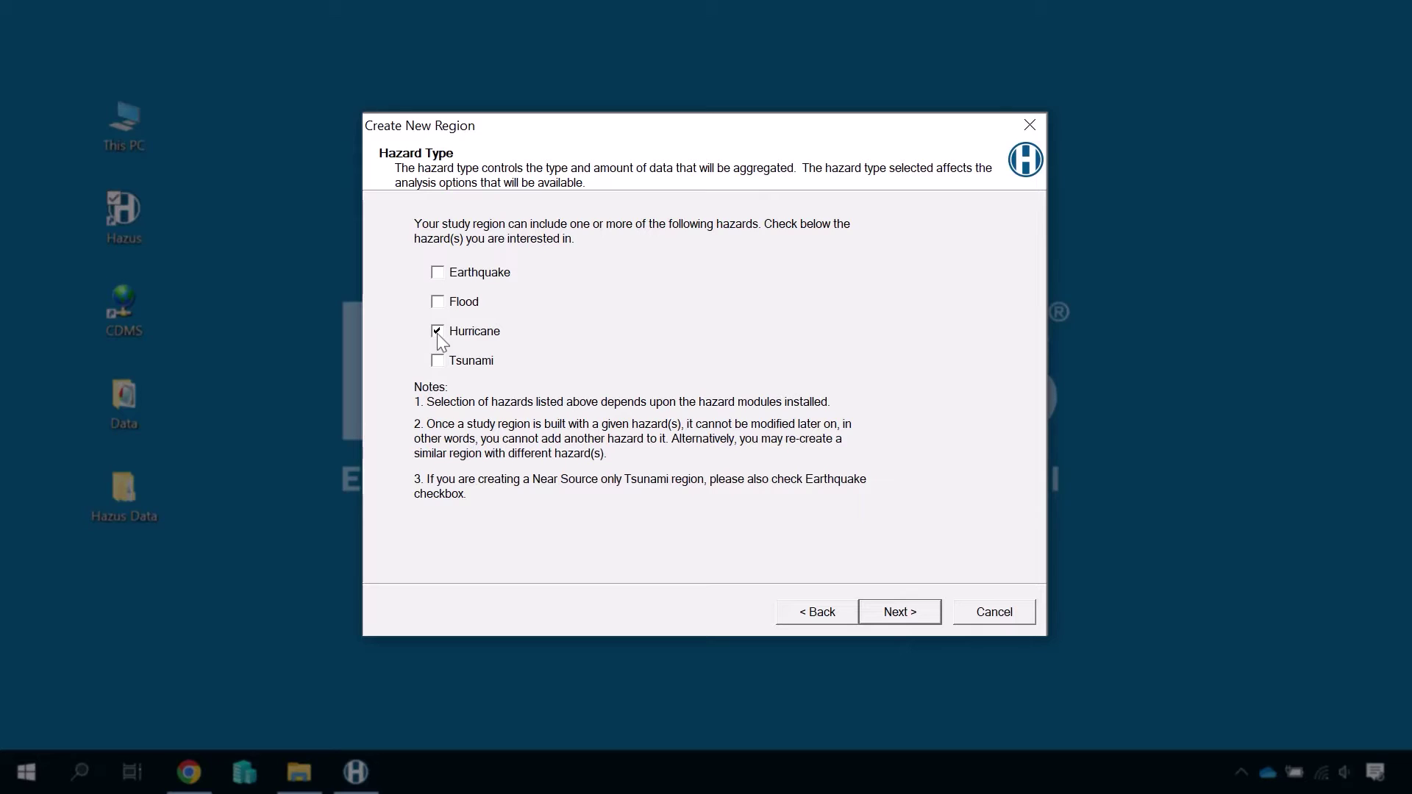
pyautogui.click(903, 619)
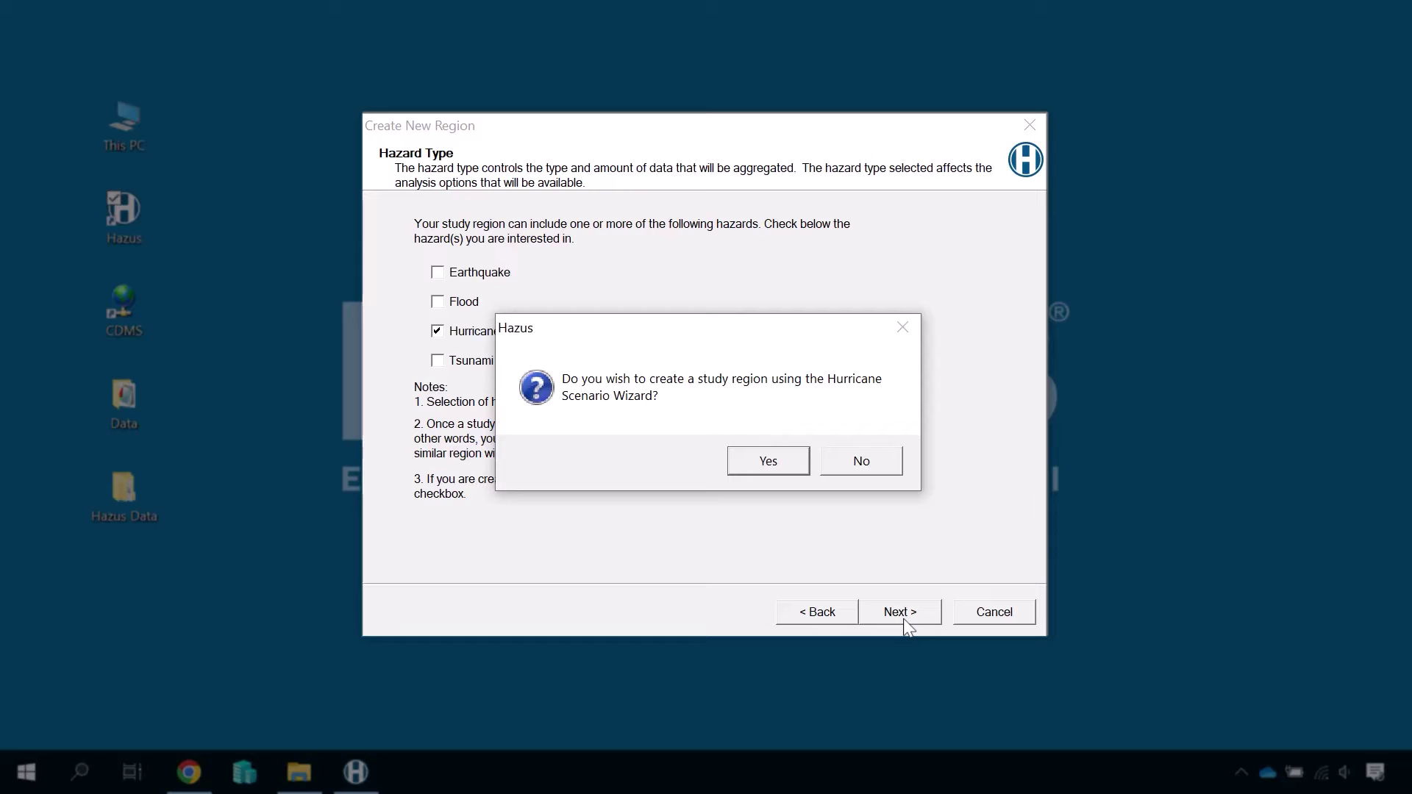
pyautogui.click(859, 464)
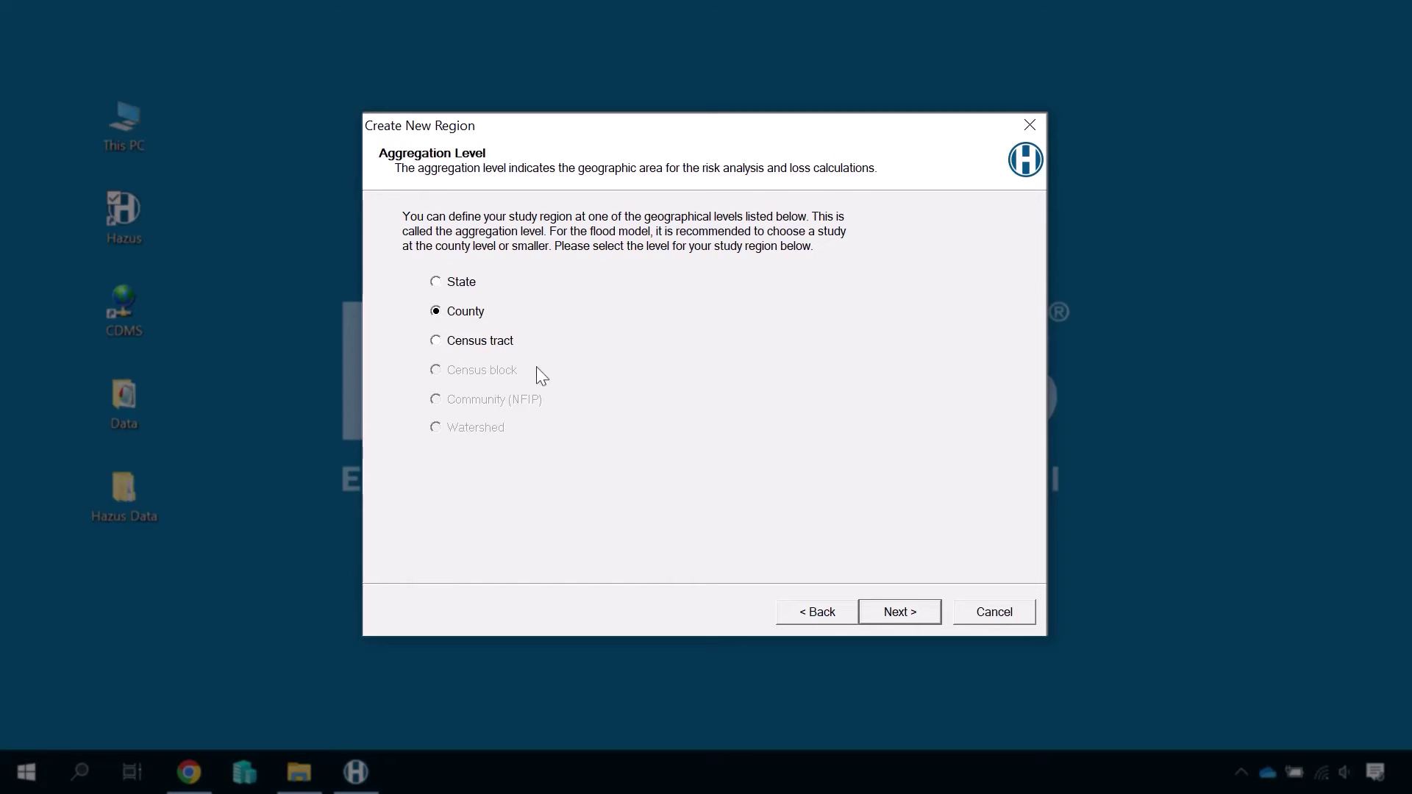
# Accept County as the aggregation level and select Texas (TX) as the state for the study region.
pyautogui.click(906, 616)
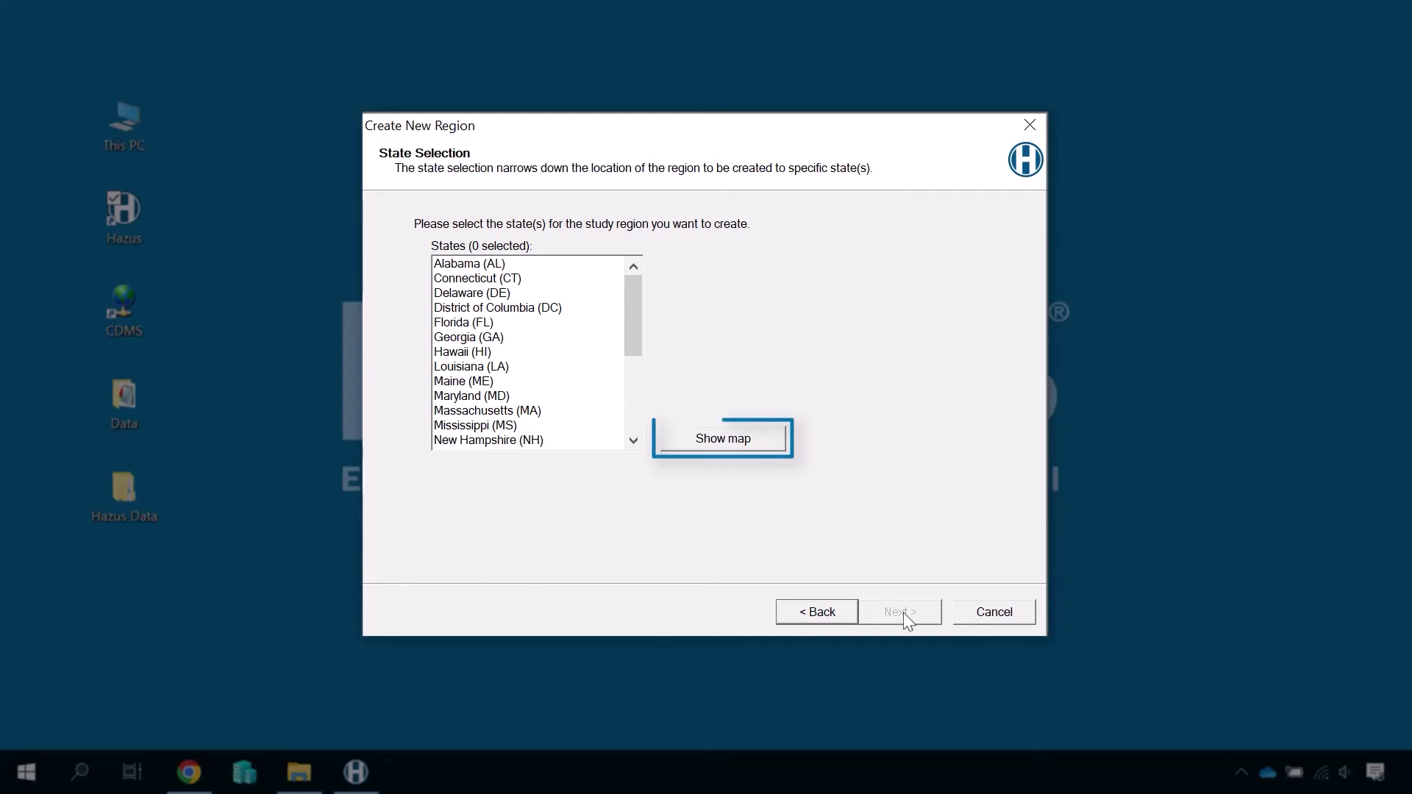
pyautogui.moveTo(634, 347); pyautogui.dragTo(631, 401)
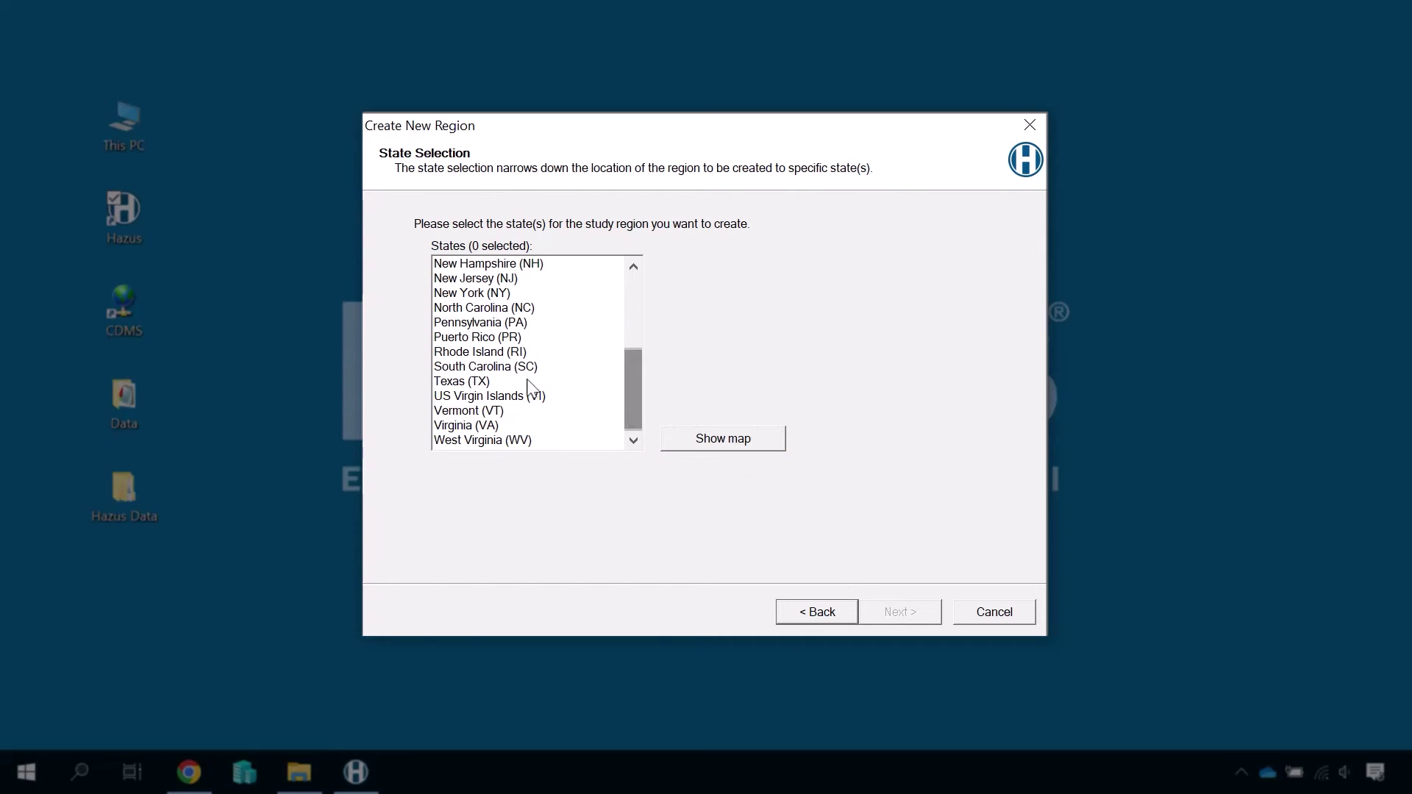
pyautogui.click(439, 390)
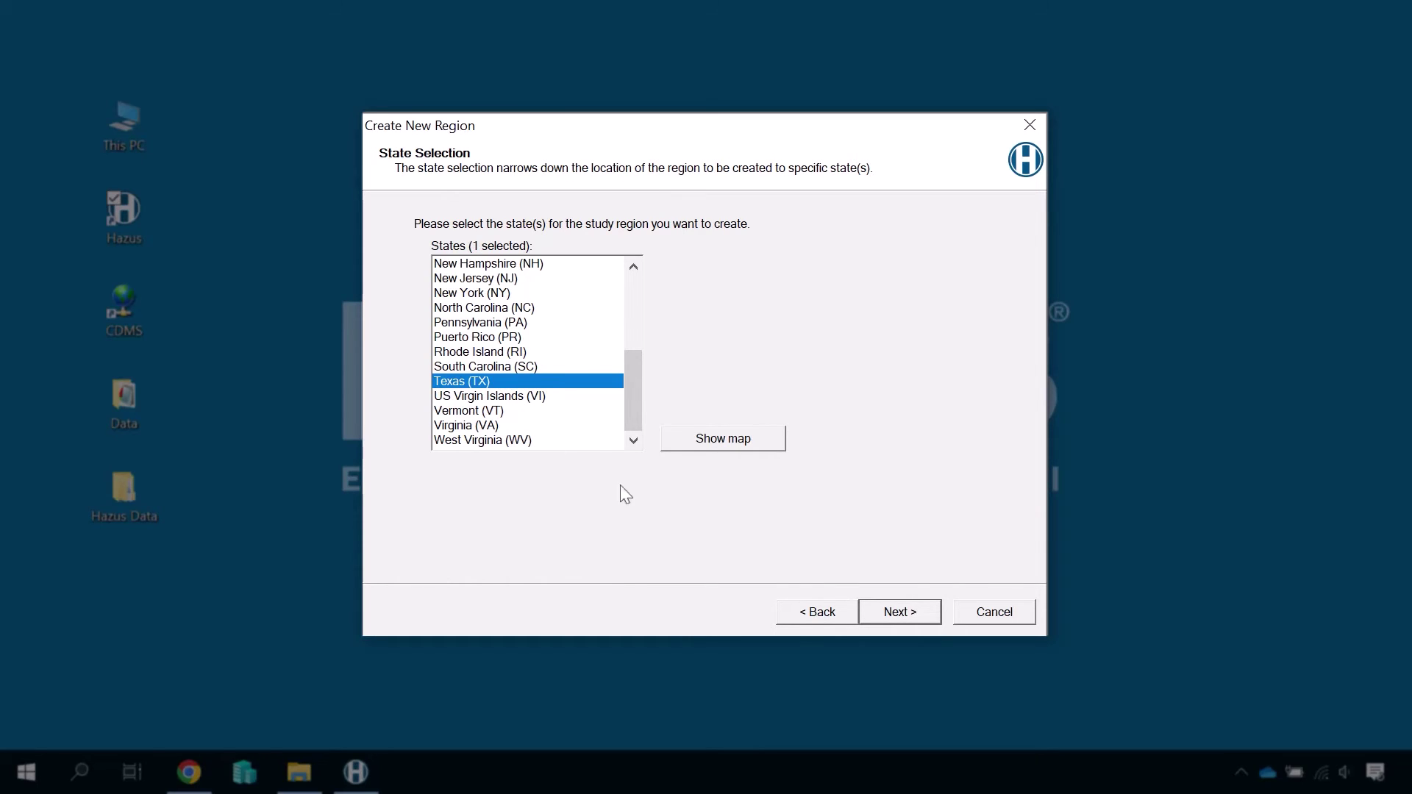
pyautogui.click(881, 619)
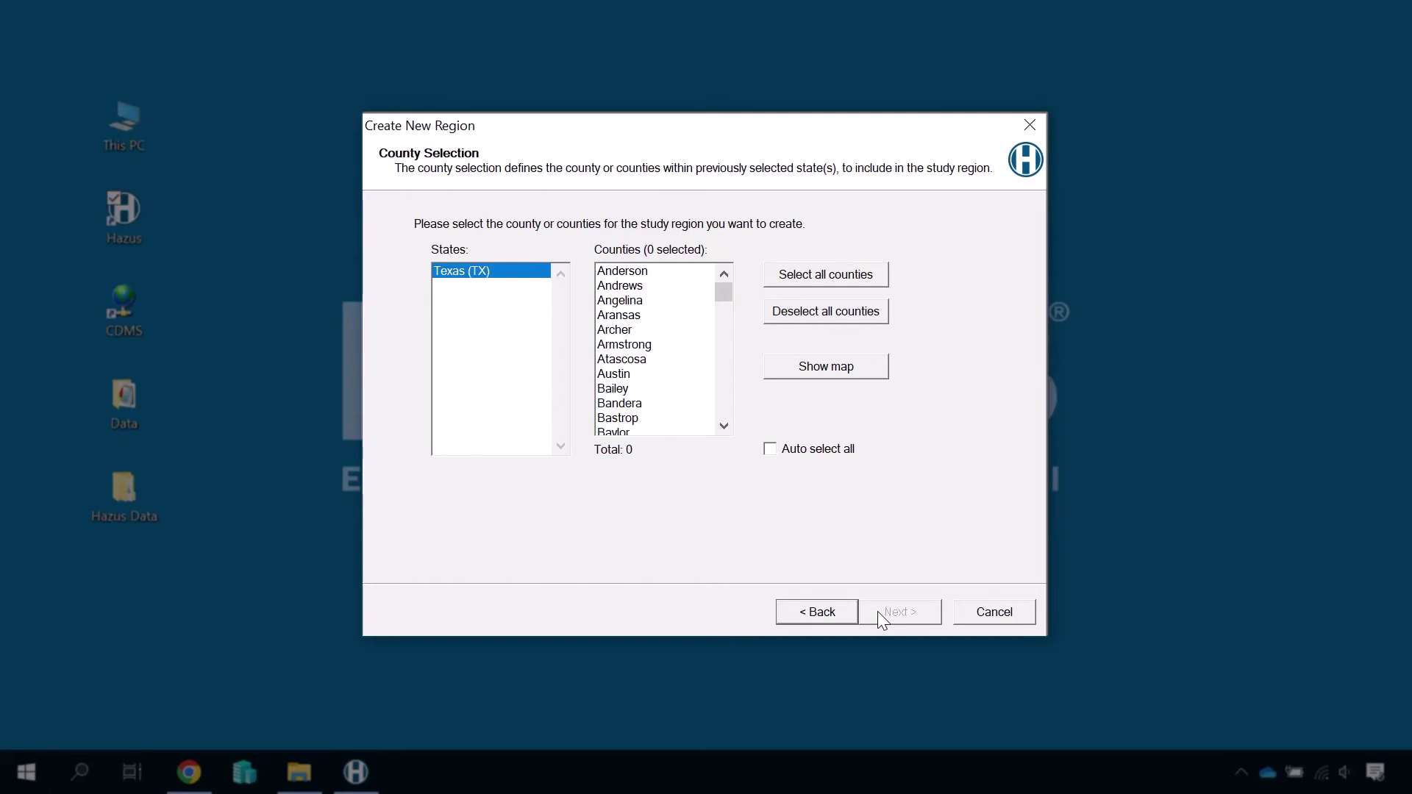
# Select Nueces and Aransas counties on the Texas county map and confirm the map selection.
pyautogui.press('ctrl')
pyautogui.click(817, 378)
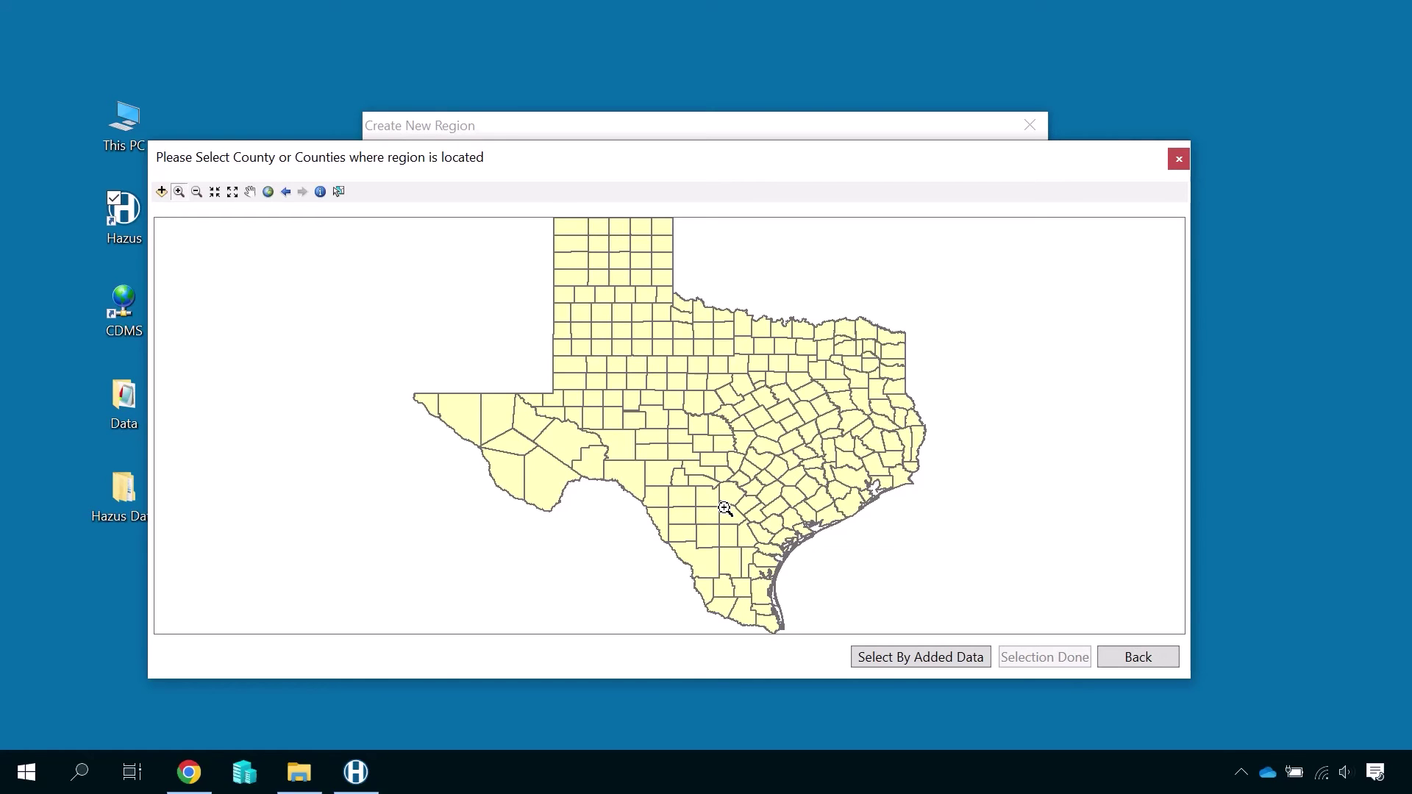
pyautogui.moveTo(724, 508); pyautogui.dragTo(853, 602)
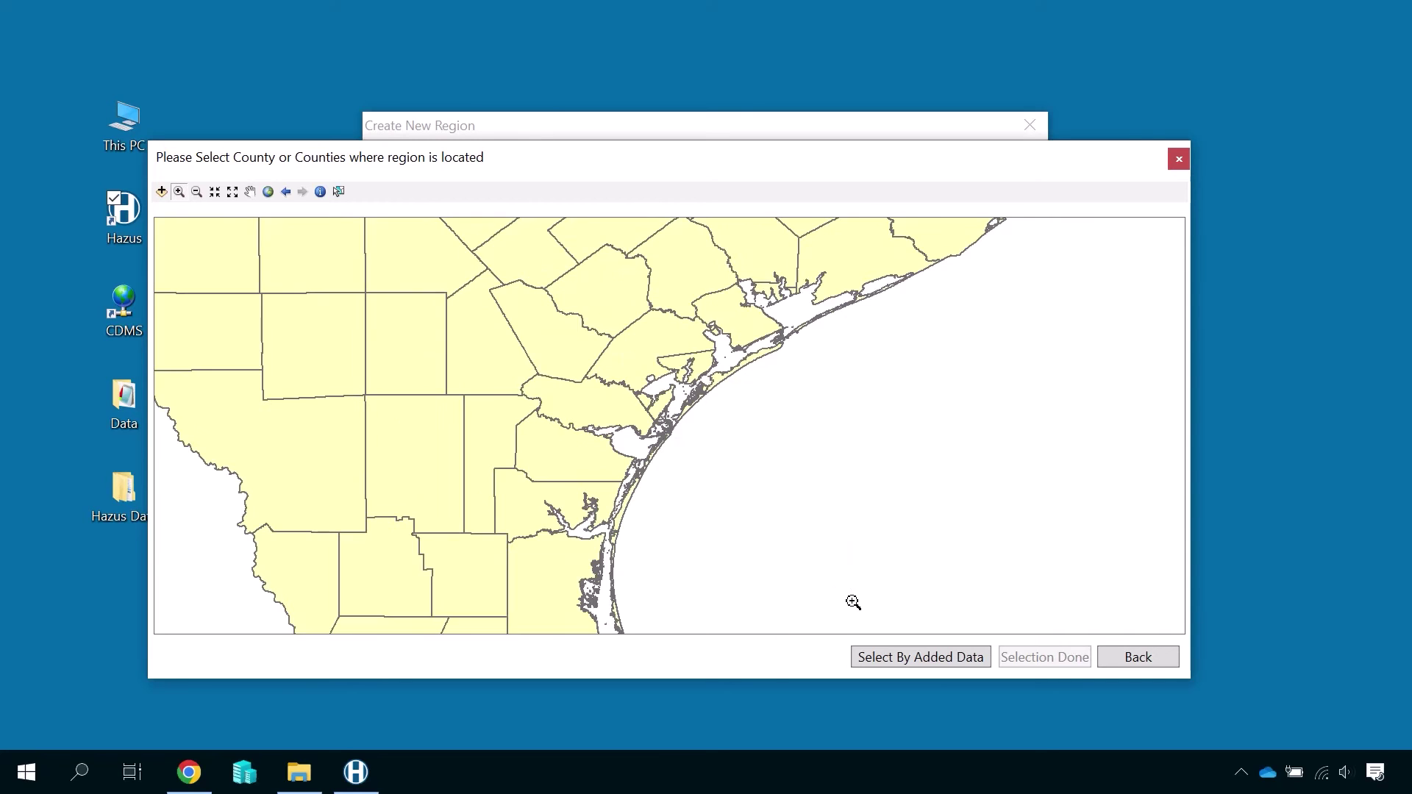
pyautogui.click(671, 411)
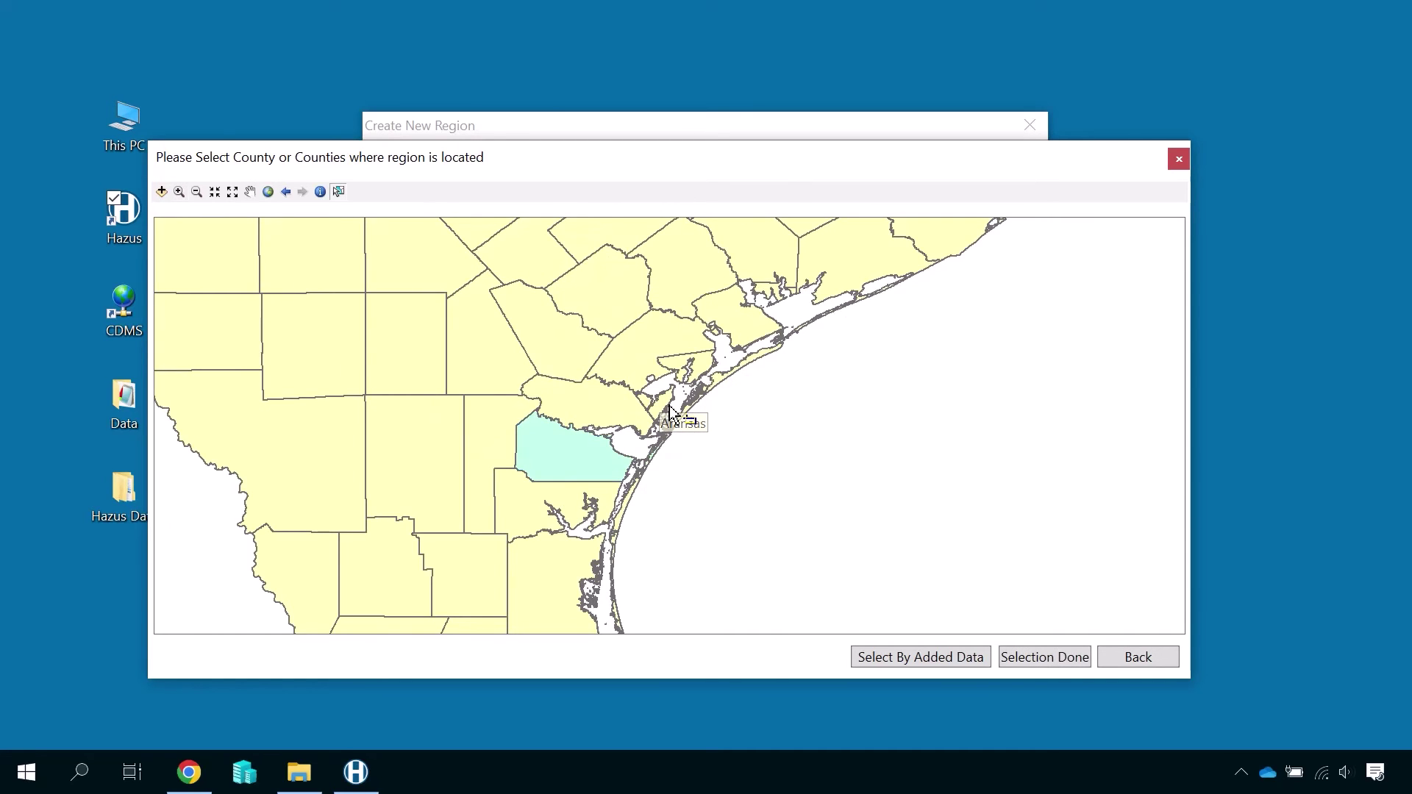
pyautogui.keyDown('shift'); pyautogui.click(671, 410); pyautogui.keyUp('shift')
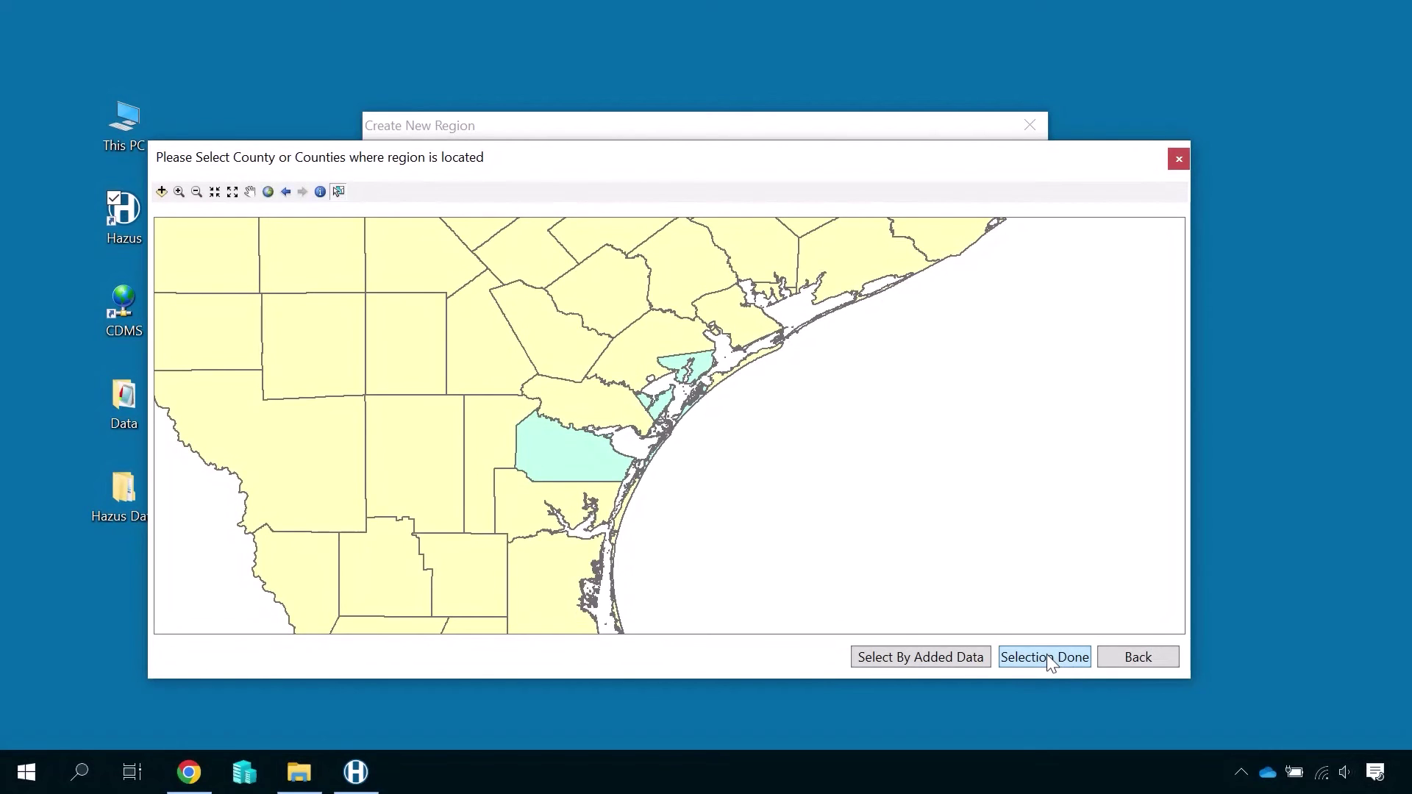
pyautogui.click(1049, 660)
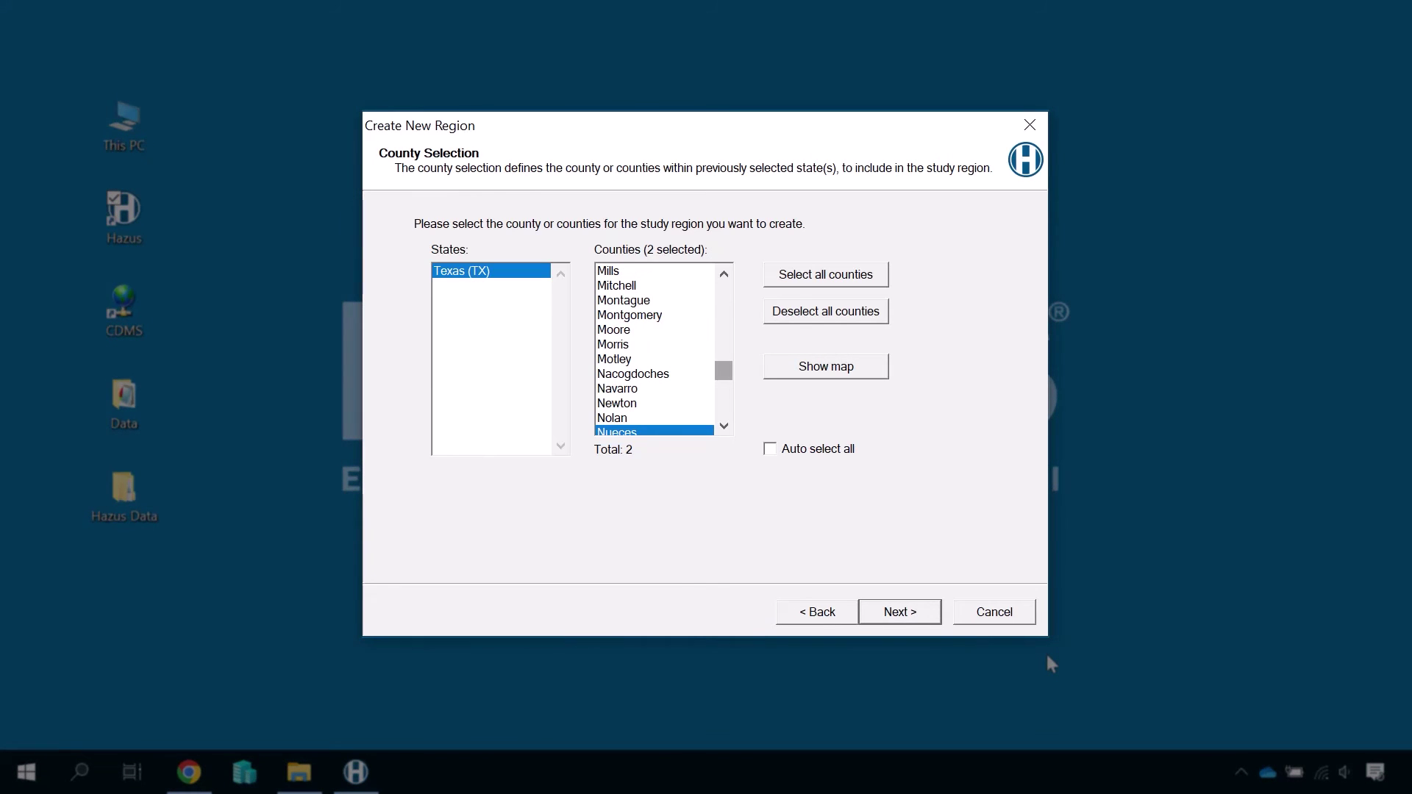
# Check the chosen counties in the county list, then complete the wizard to build the study region.
pyautogui.scroll(15, 655, 350)
pyautogui.scroll(-10, 654, 349)
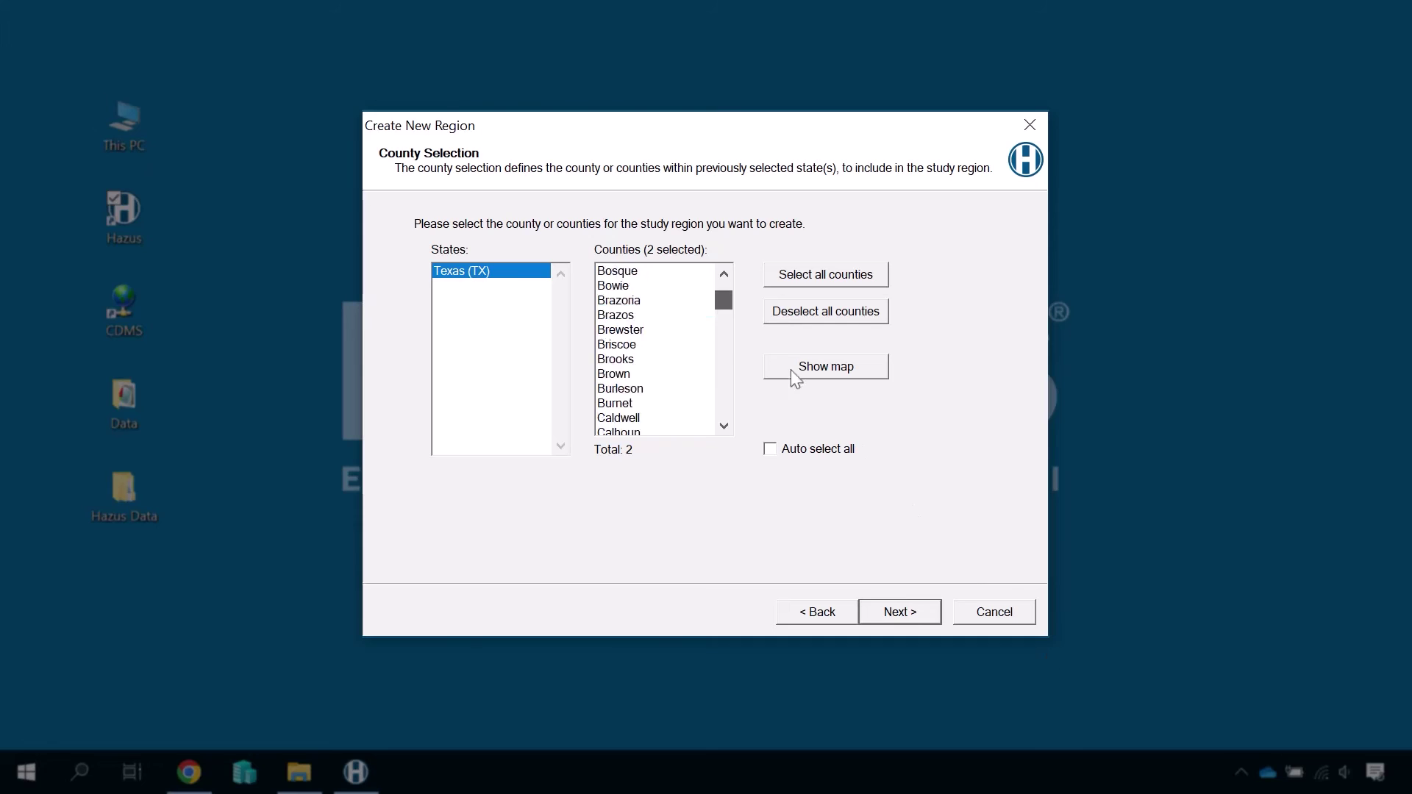
pyautogui.moveTo(729, 336); pyautogui.dragTo(725, 373)
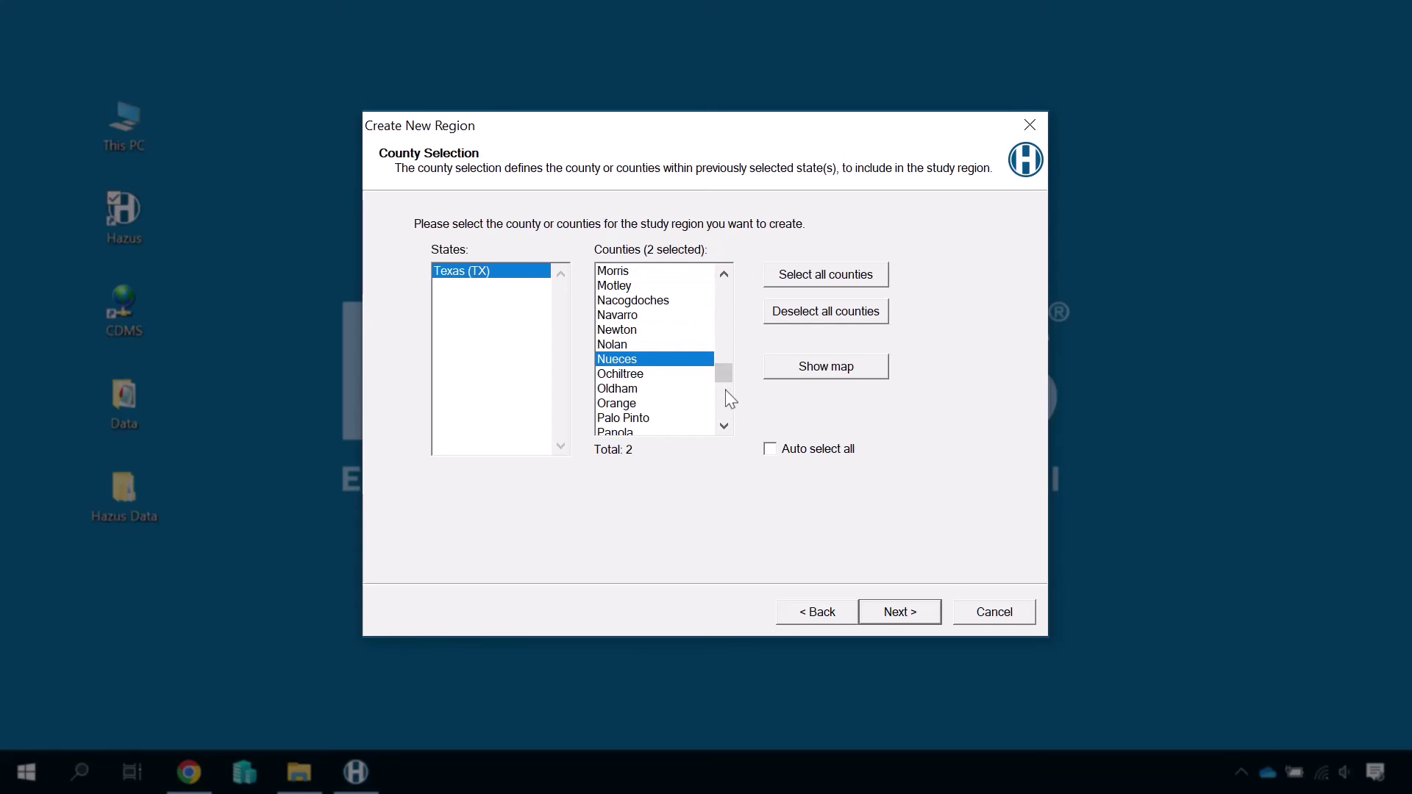
pyautogui.click(875, 612)
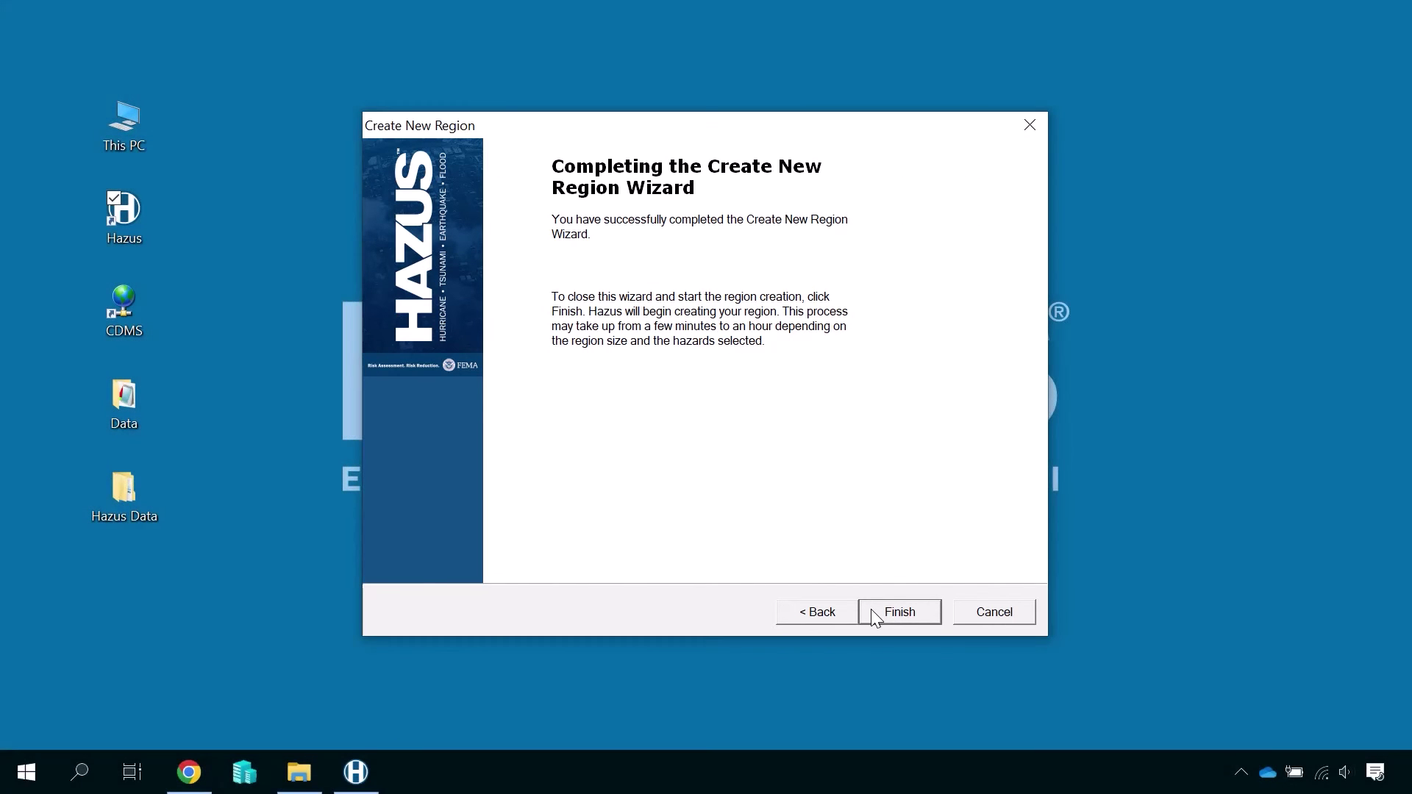
pyautogui.click(875, 612)
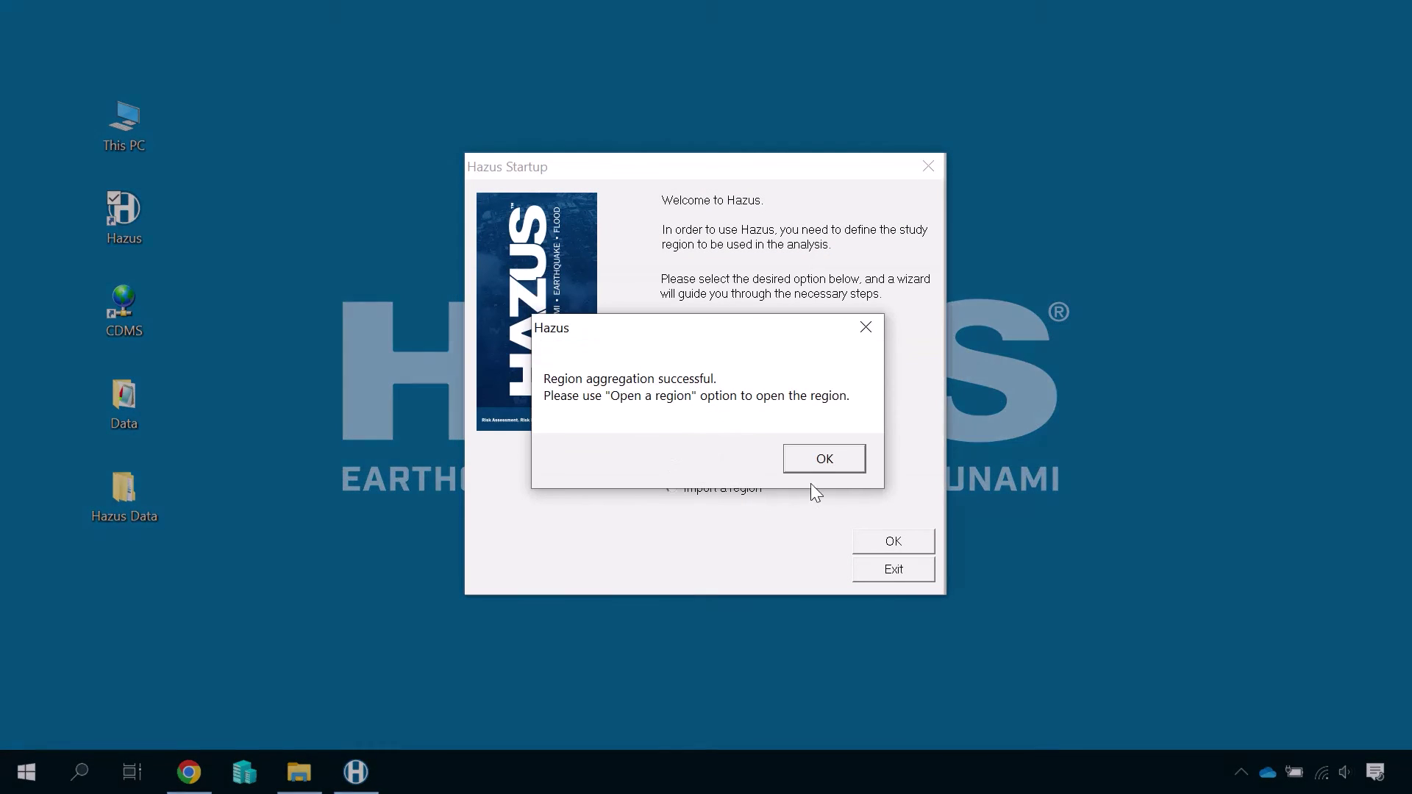
pyautogui.click(824, 458)
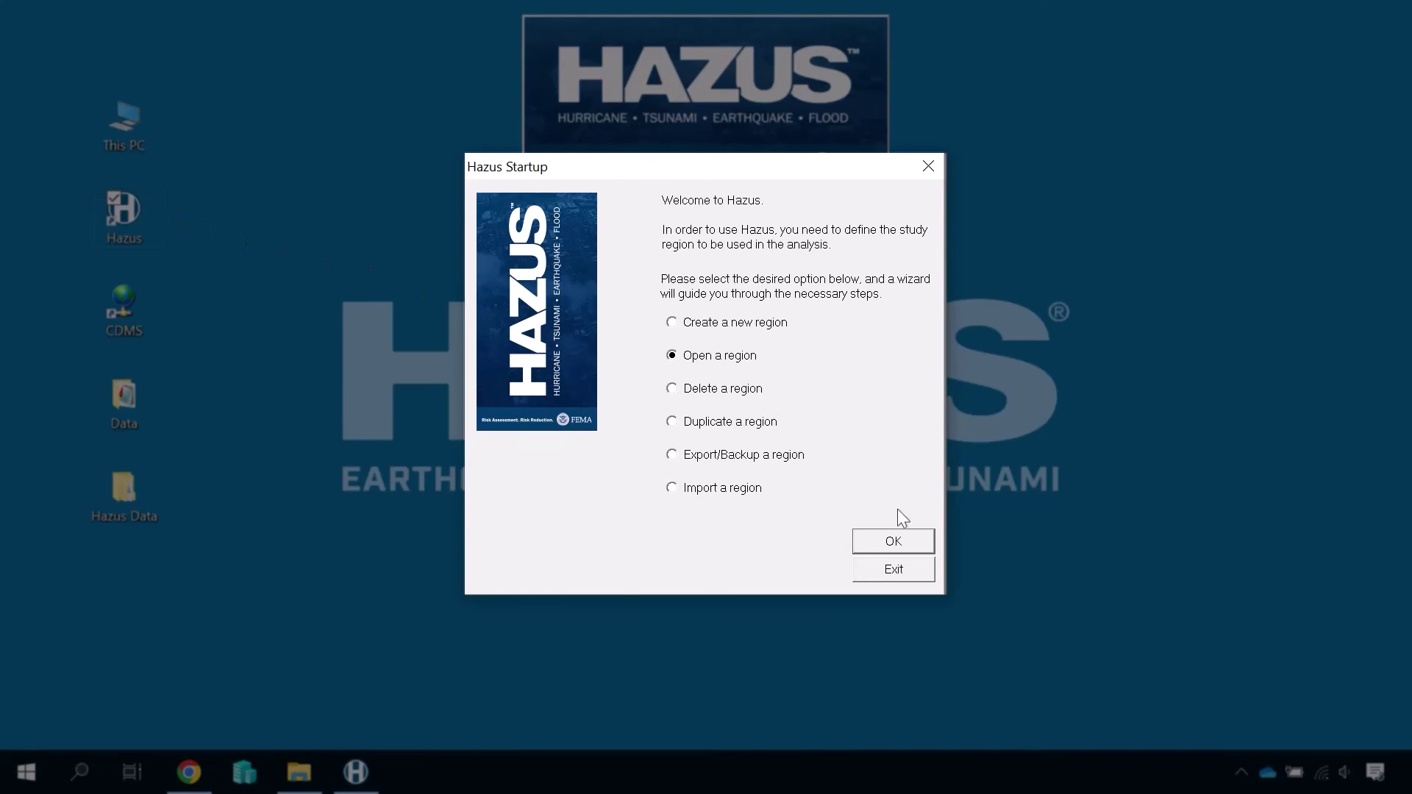
# Open the existing study region Aransas_Nueces_HU through the Open Region wizard.
pyautogui.click(895, 544)
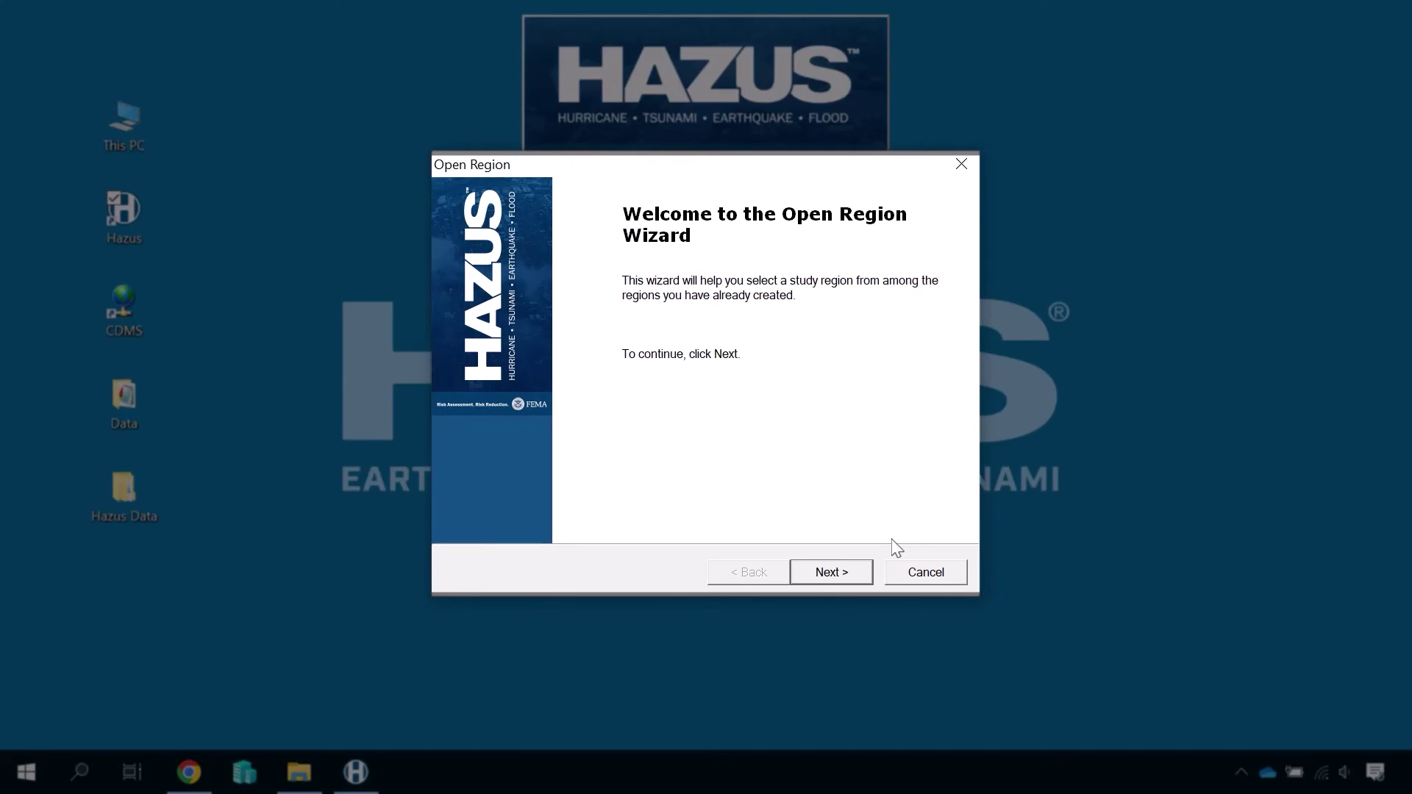
pyautogui.press('Return')
pyautogui.click(599, 363)
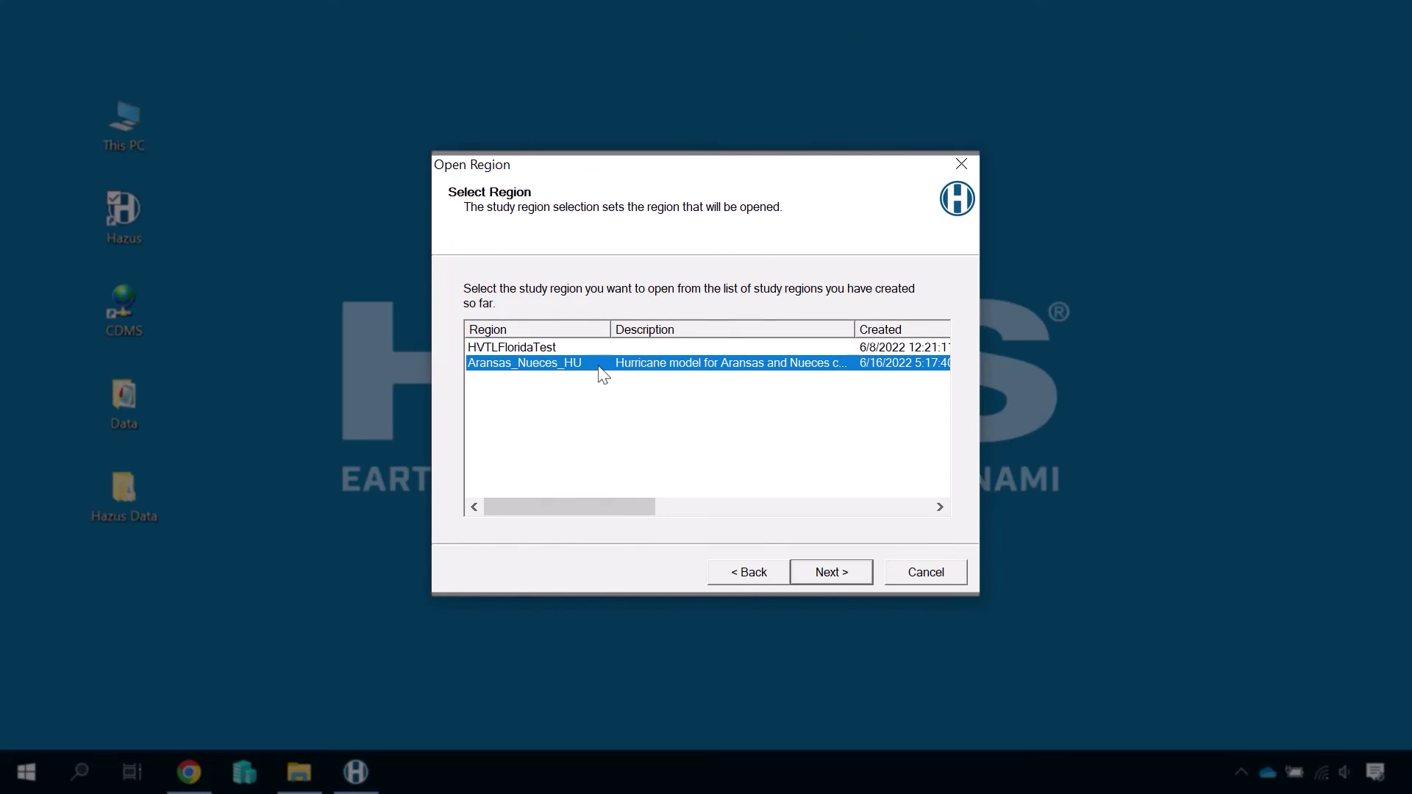
pyautogui.click(859, 572)
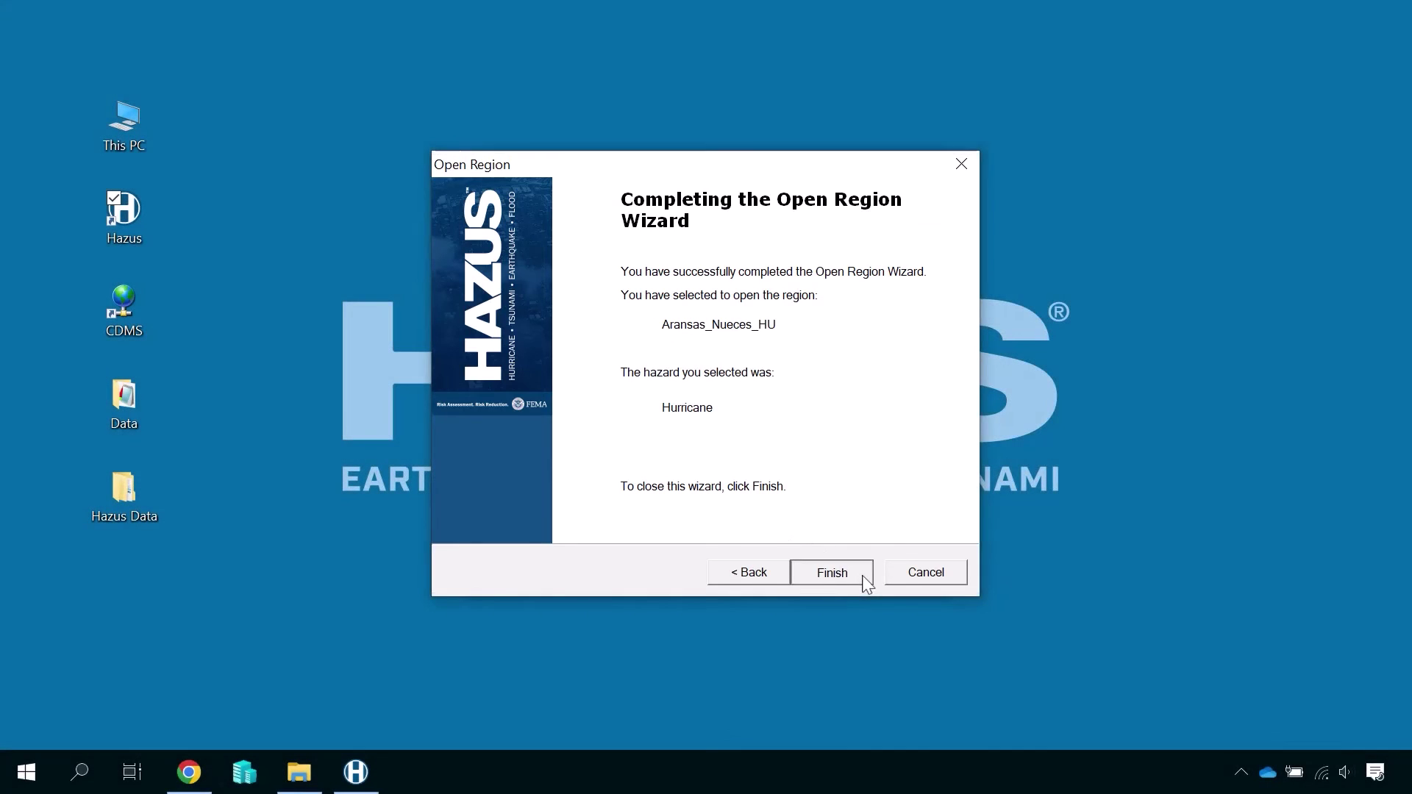
pyautogui.click(857, 575)
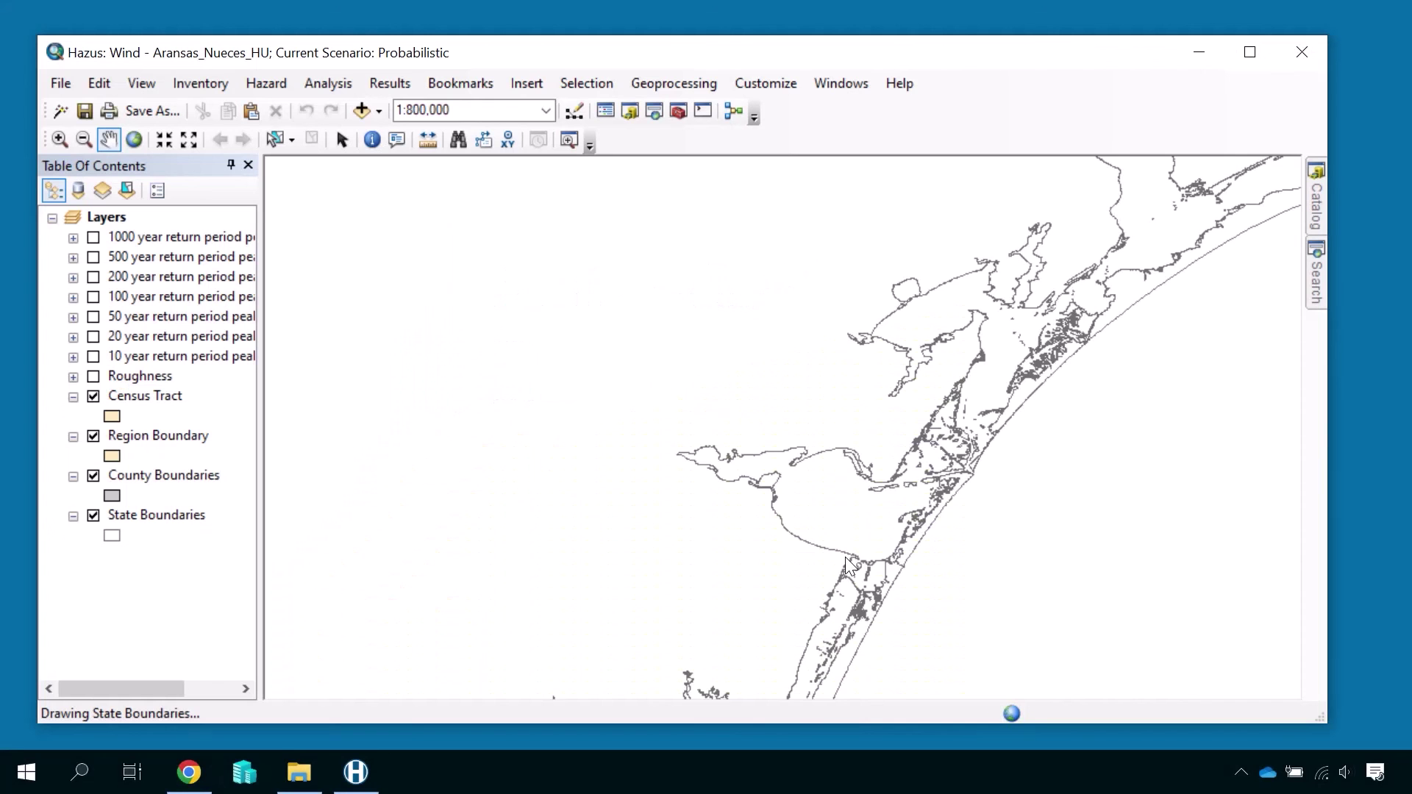